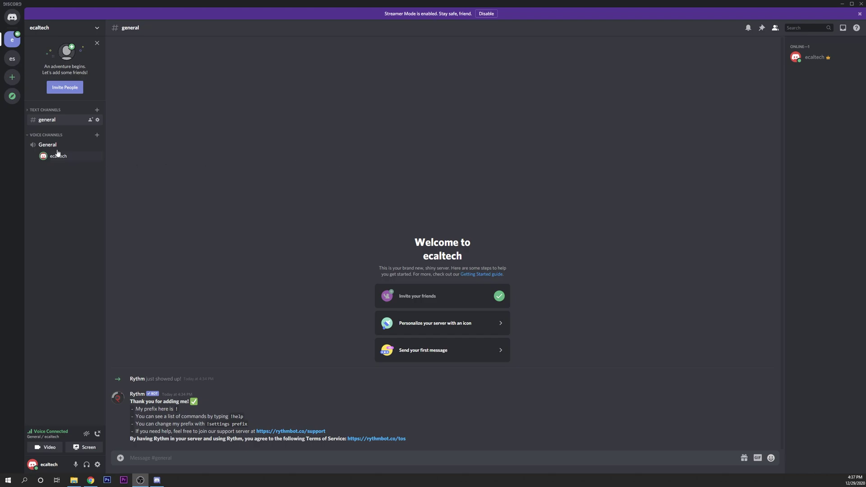
Create a new role named Admin in the ecaltech server's settings and give it the light green role color
right_click(22, 90)
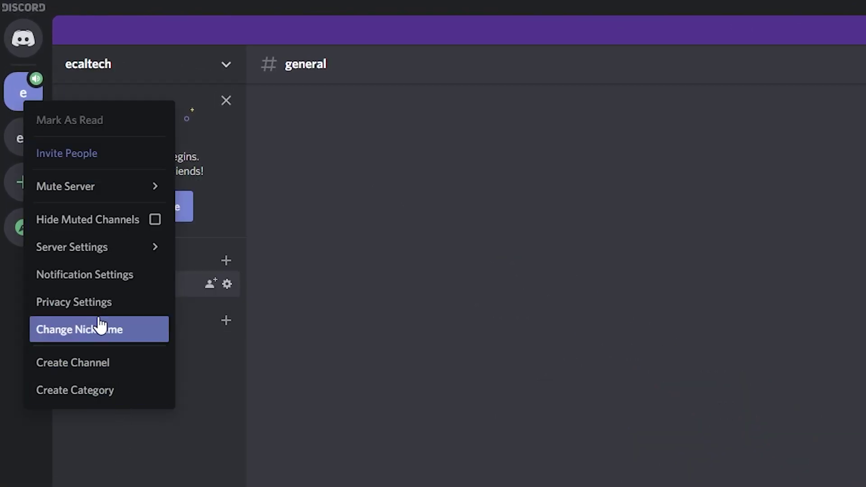
click(85, 259)
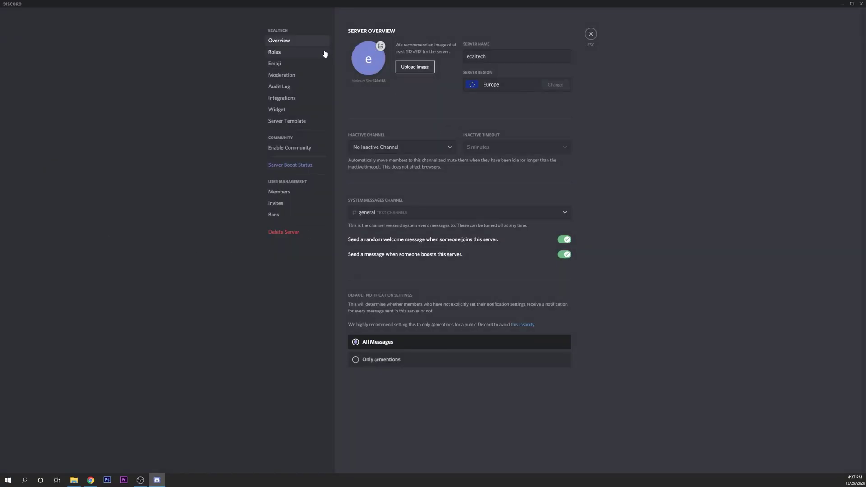
click(288, 53)
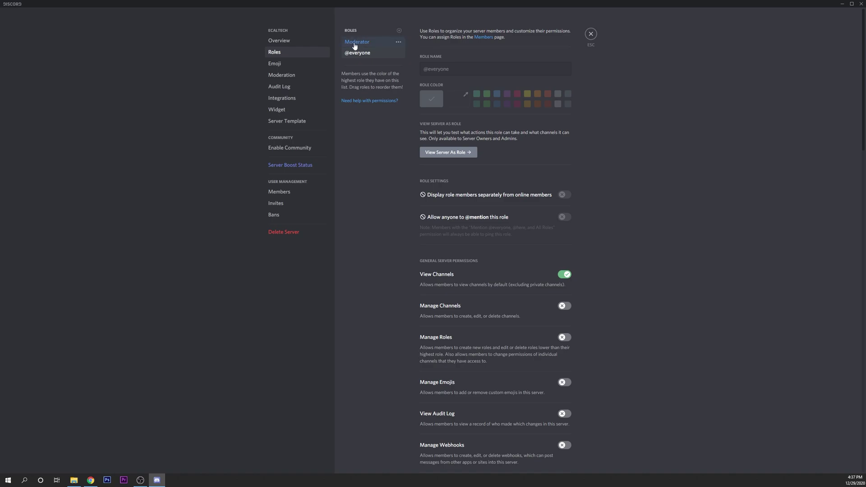
click(399, 31)
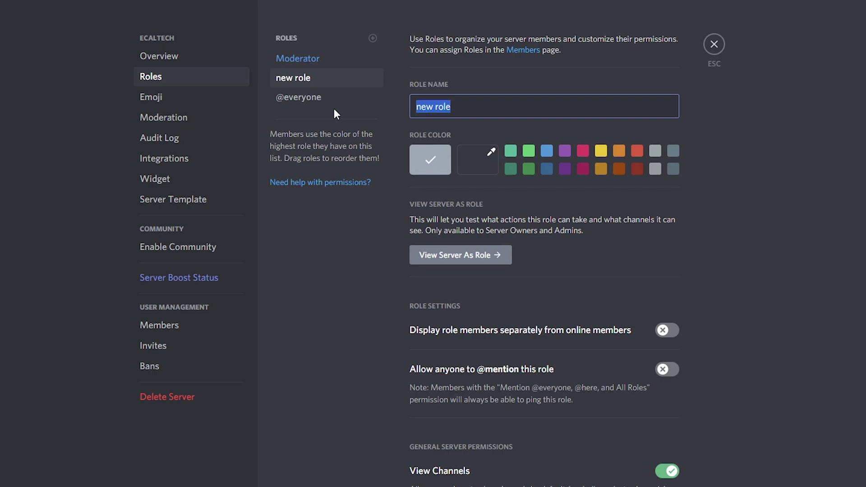
text(Admin)
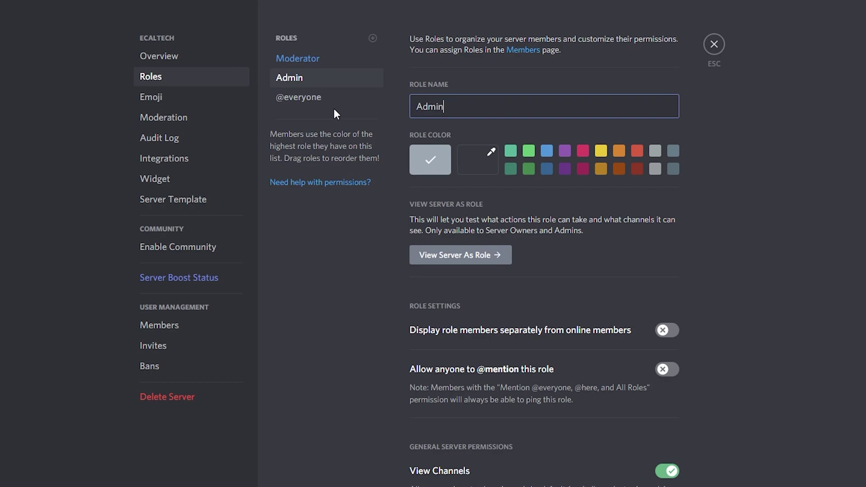
click(777, 185)
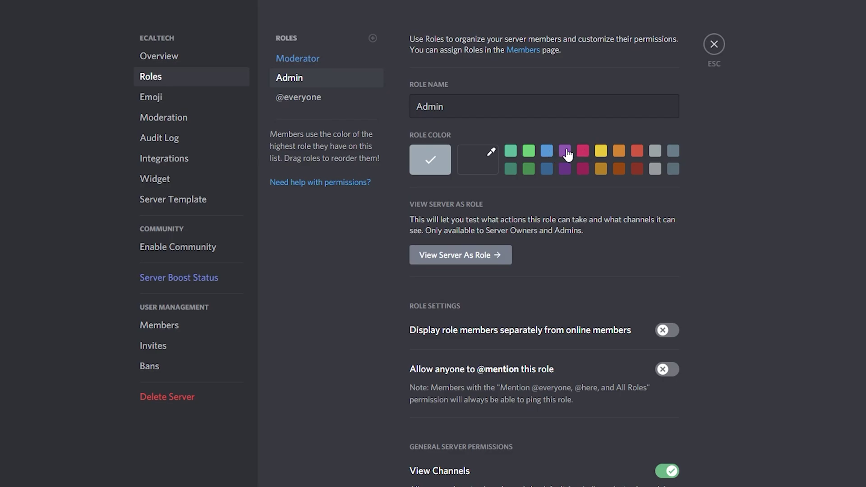
click(528, 152)
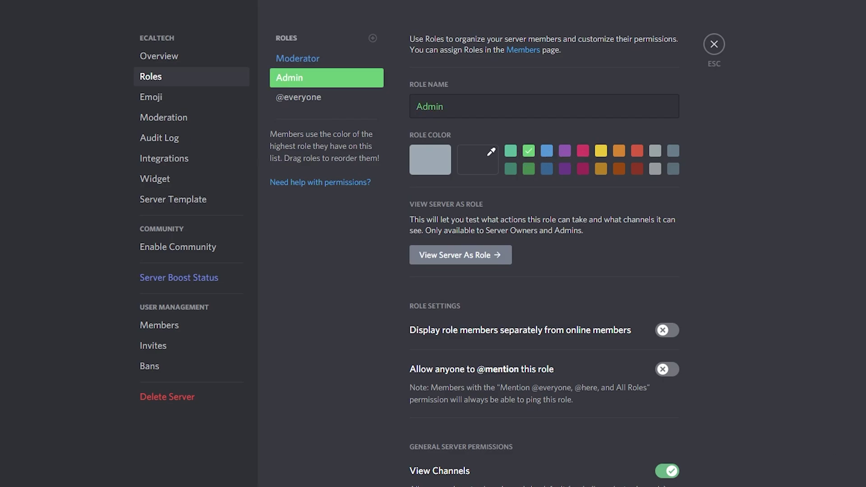
Enable the Manage Server permission for the Admin role, save the changes and leave the server settings
scroll(637, 137, down, 3)
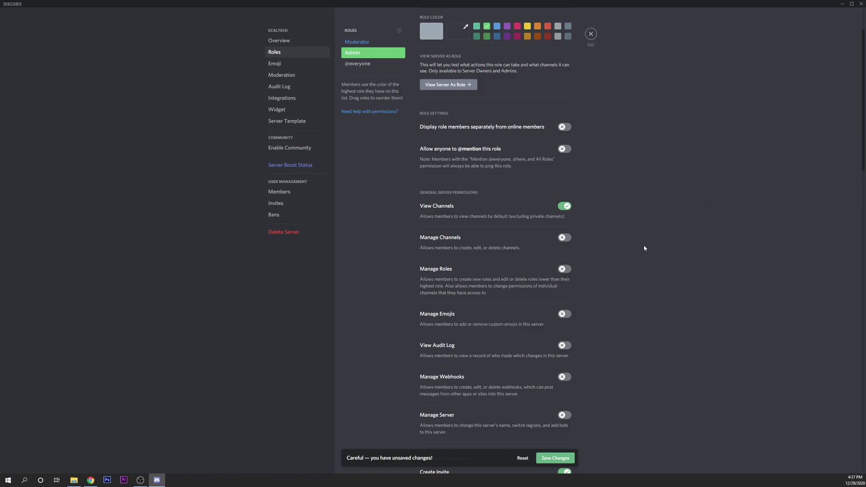
scroll(694, 158, down, 3)
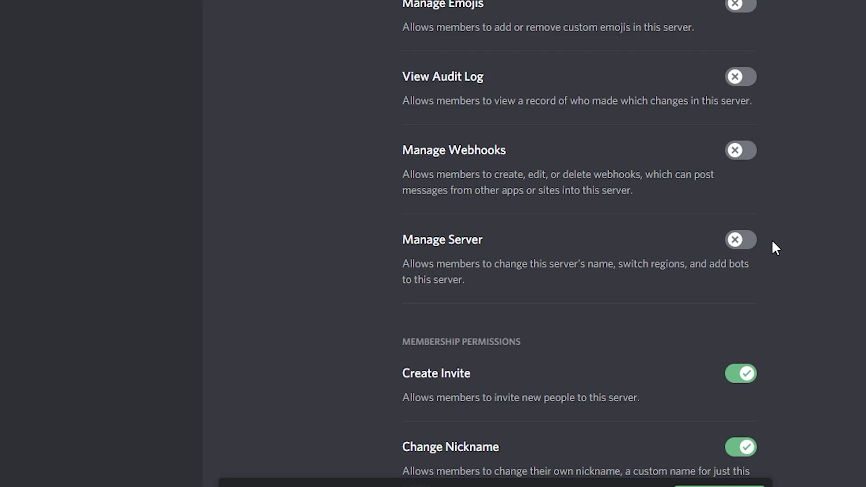
click(750, 243)
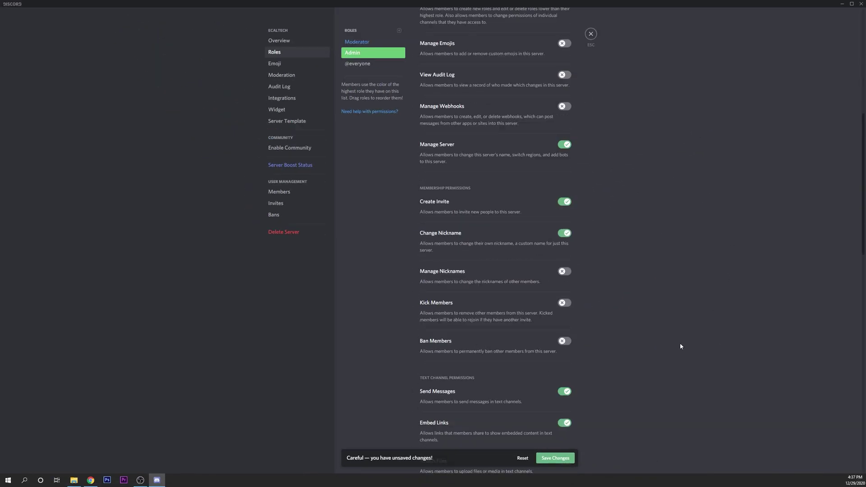
scroll(681, 344, down, 3)
scroll(685, 386, down, 5)
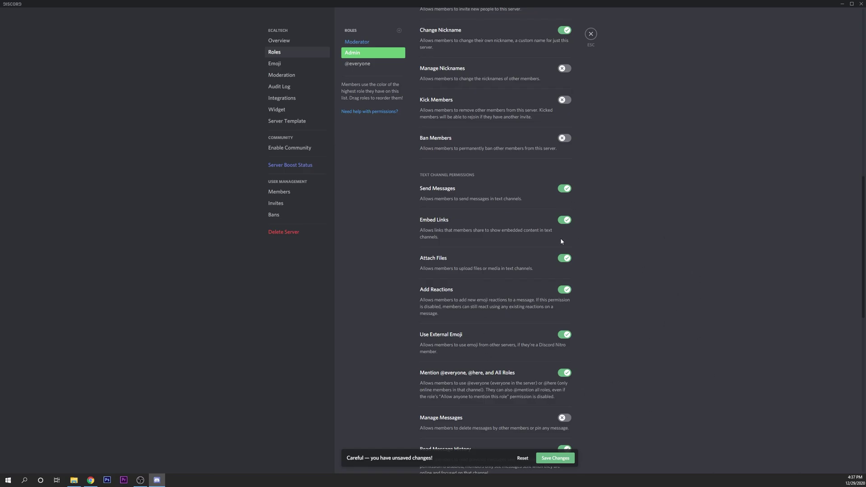
scroll(561, 242, down, 3)
click(555, 458)
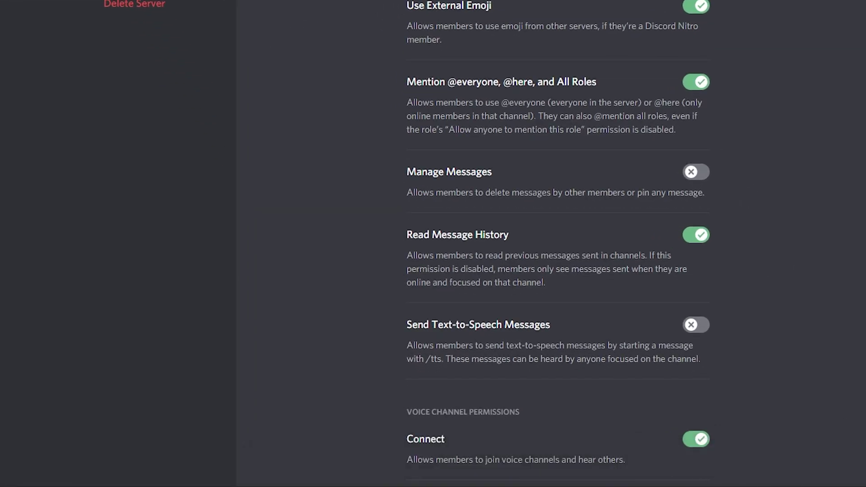
click(590, 35)
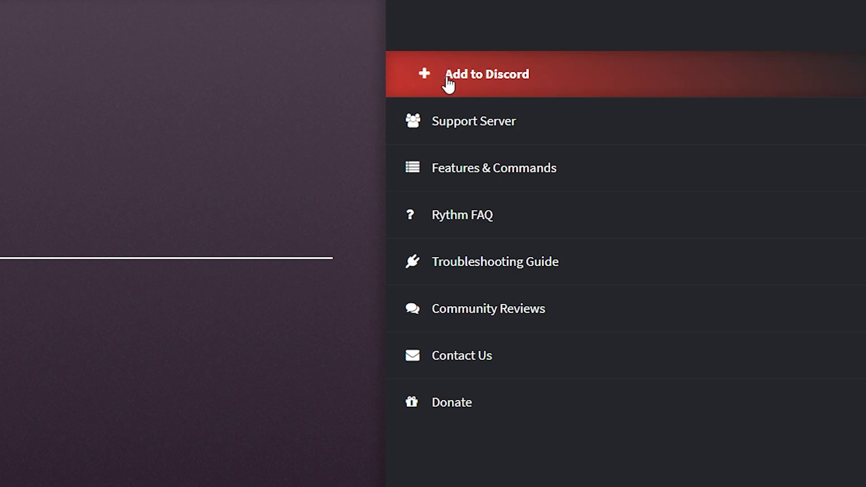
On the Rythm website, add the bot to the ecaltech server, authorize it as Administrator and complete the human verification
click(448, 84)
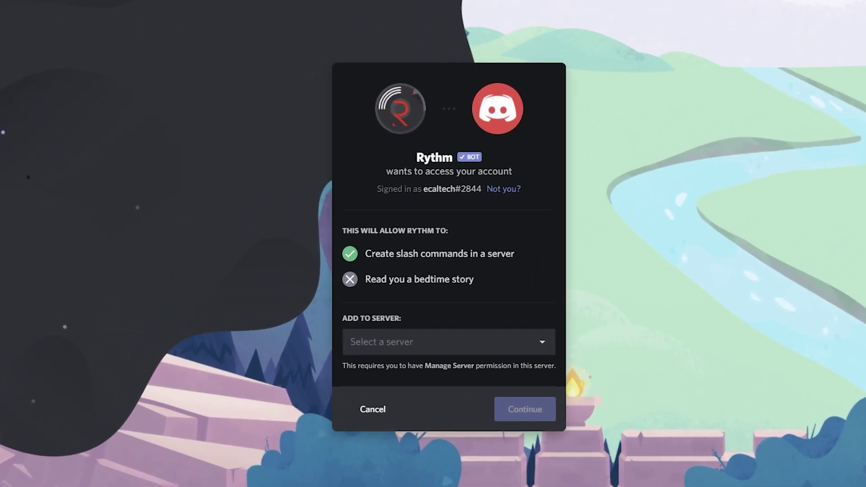
click(415, 351)
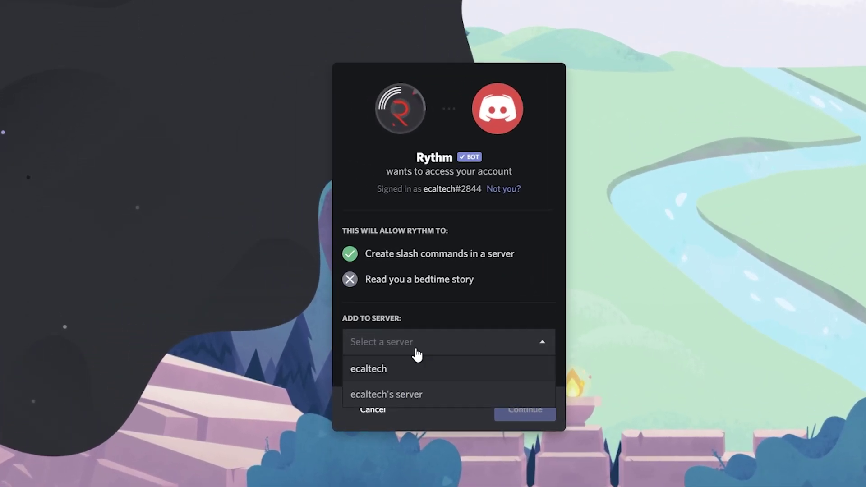
click(358, 372)
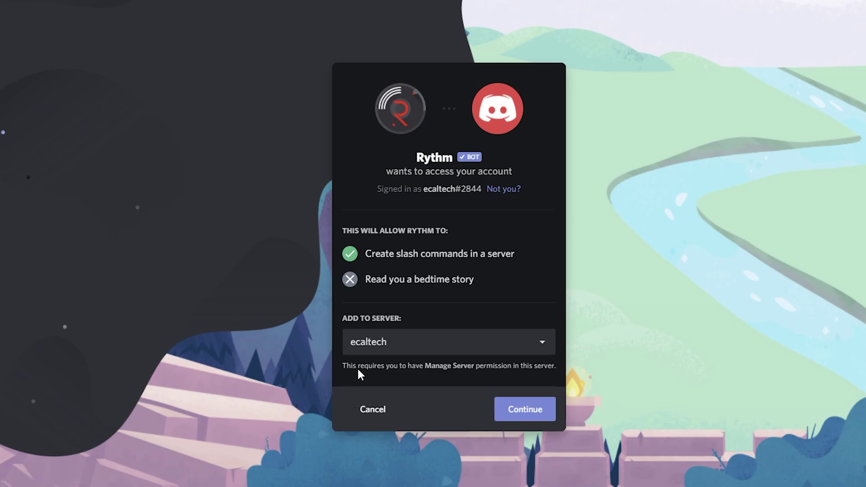
click(535, 423)
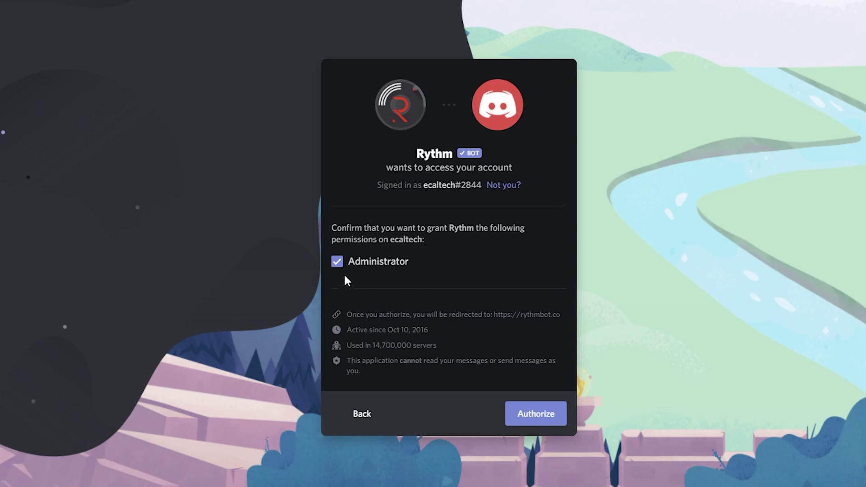
click(542, 415)
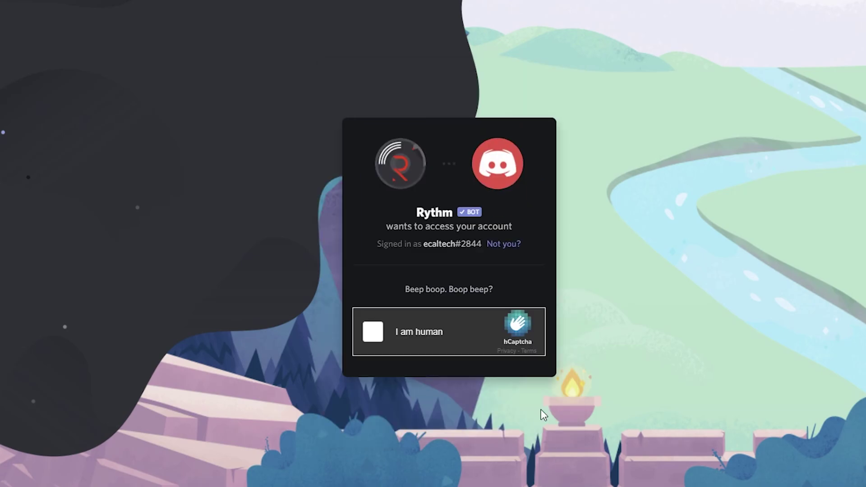
click(372, 336)
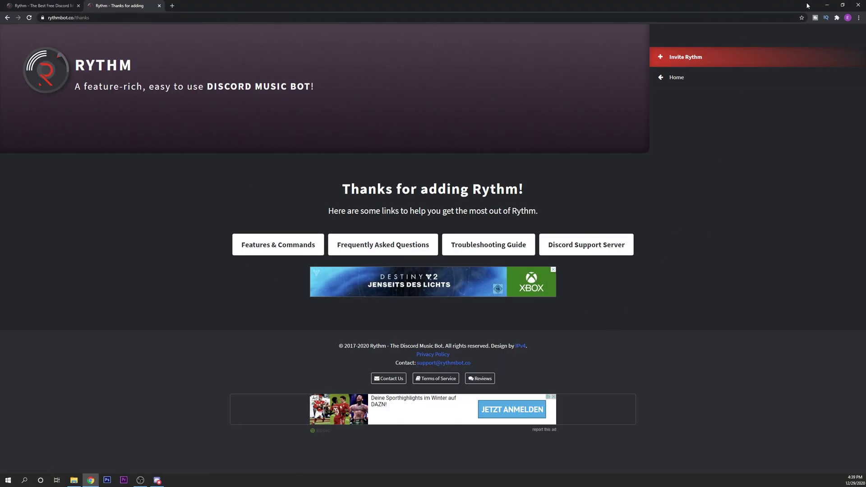
Switch back to Discord and assign the Admin role to the Rythm bot in the member list
key(alt+Tab)
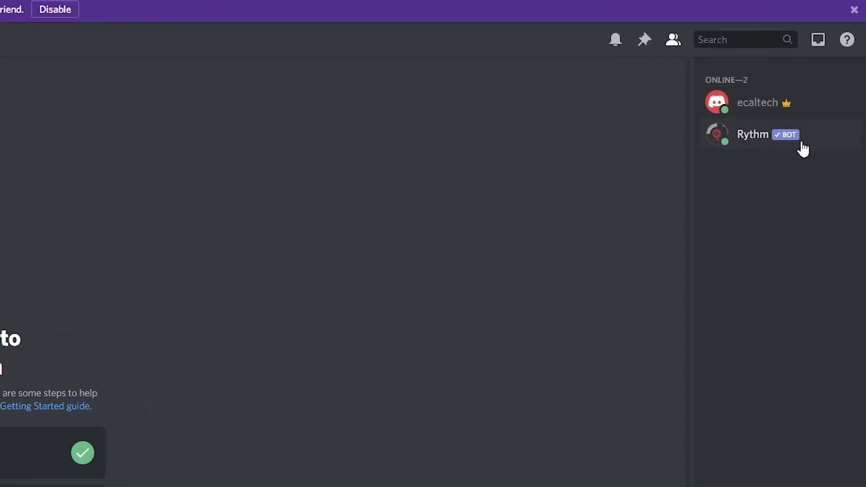
right_click(751, 142)
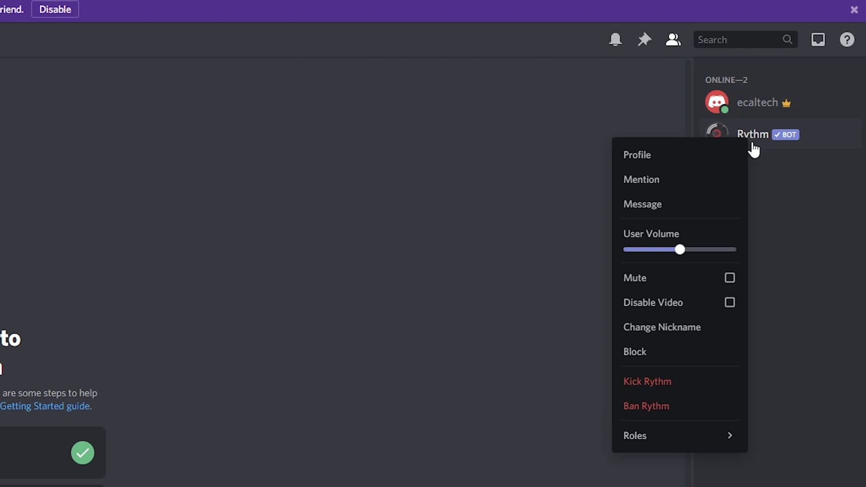
mouse_move(690, 390)
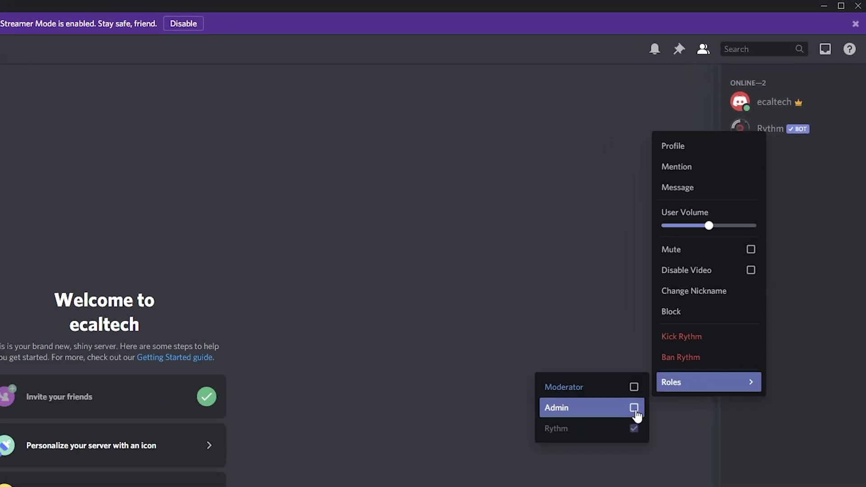
click(633, 408)
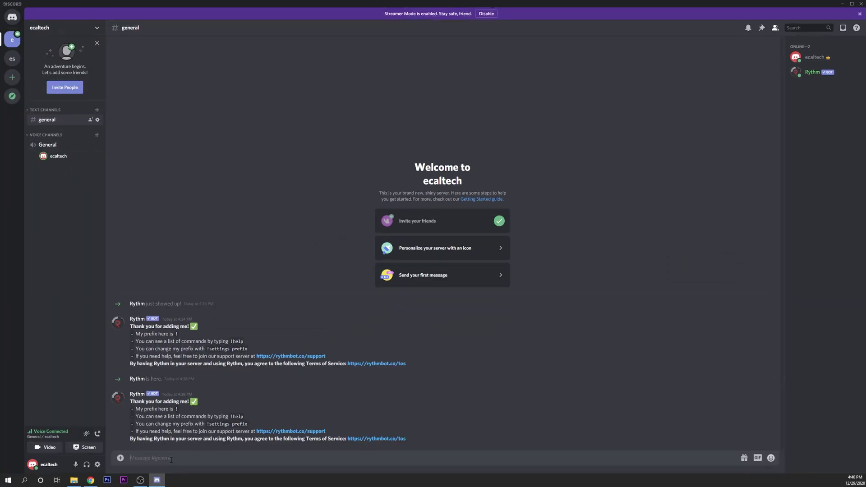
Summon the Rythm bot to the voice channel by sending !join in the general text channel
text(!joi)
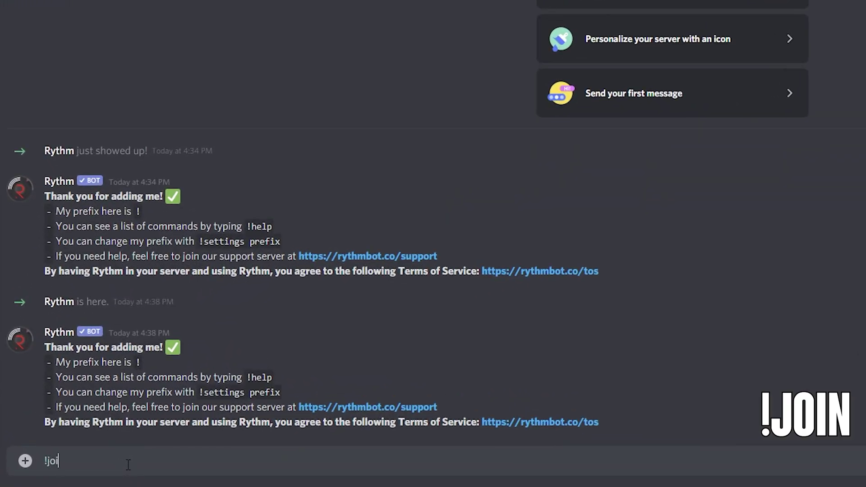
text(n)
key(Return)
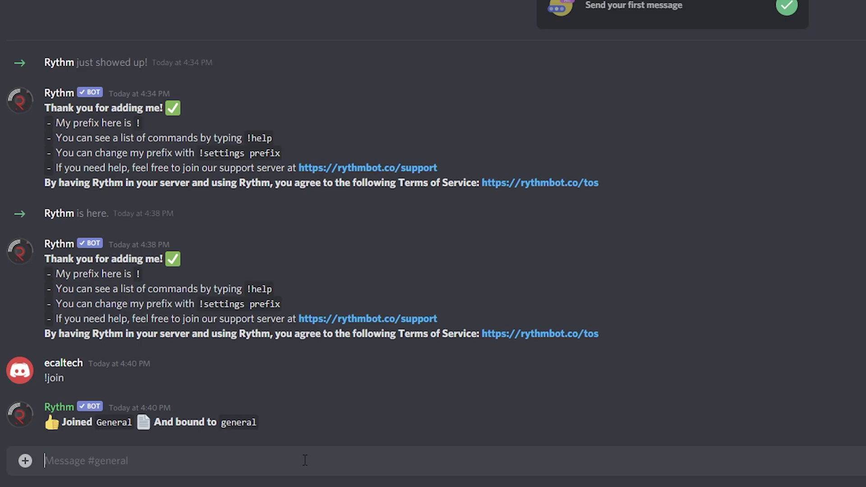
Send !help in the general channel and look through the command list linked in the bot's reply
text(!)
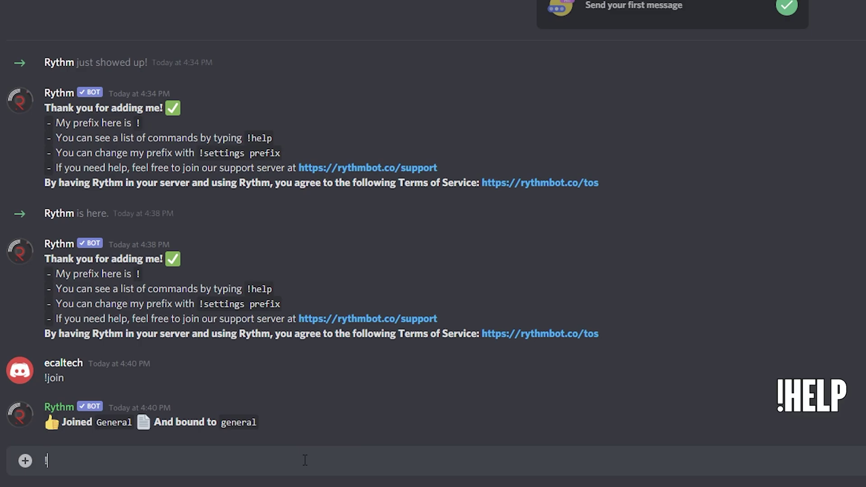
text(help)
key(Return)
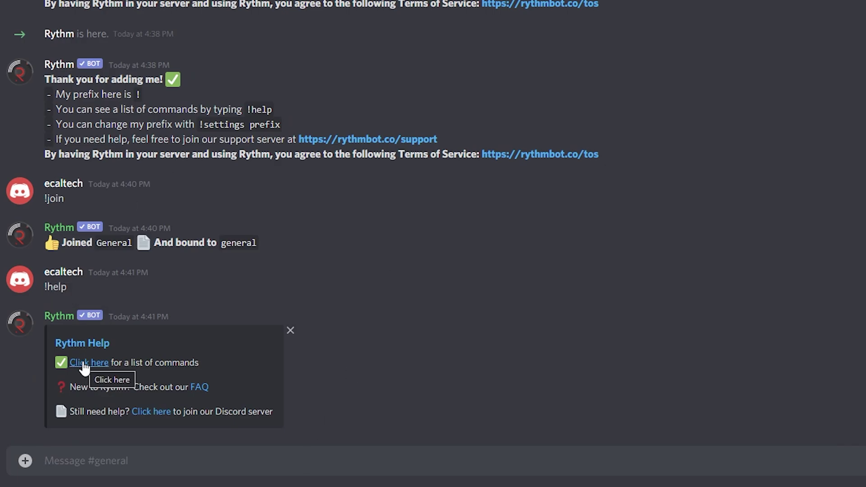
click(84, 366)
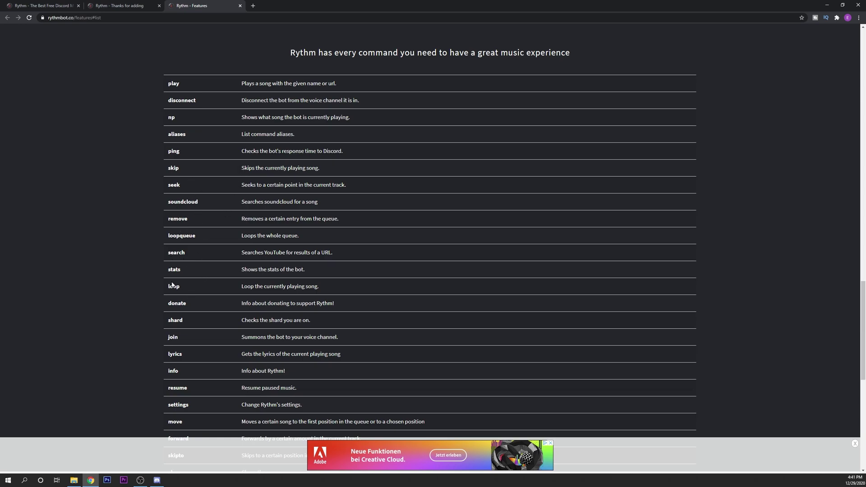
scroll(537, 242, down, 7)
scroll(537, 244, up, 9)
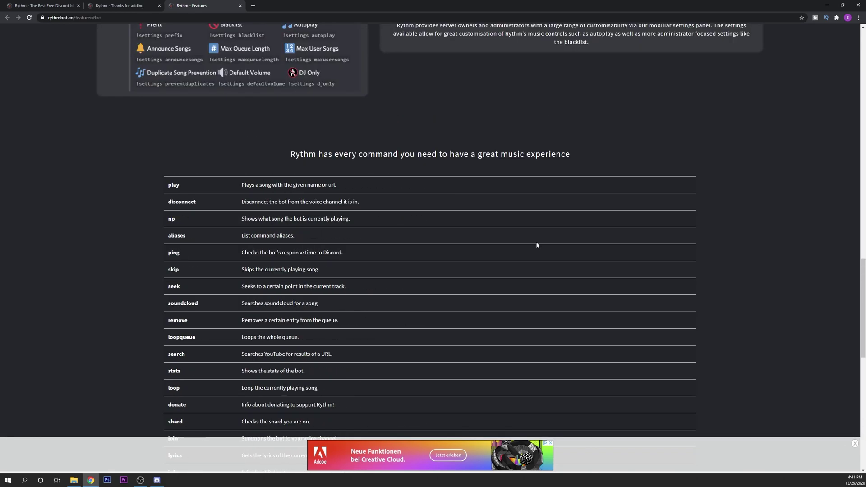
In a new Chrome tab, search YouTube for "one metallica" and open the video "Metallica: One (Official Music Video)"
key(alt+Tab)
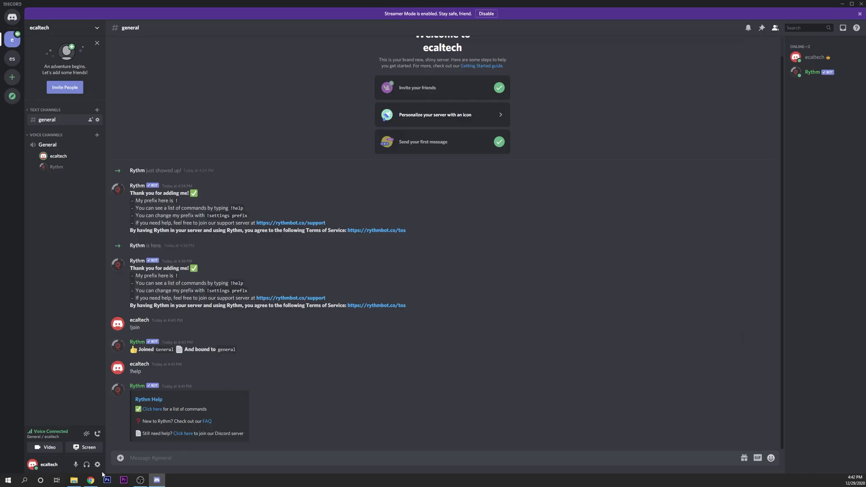
click(90, 481)
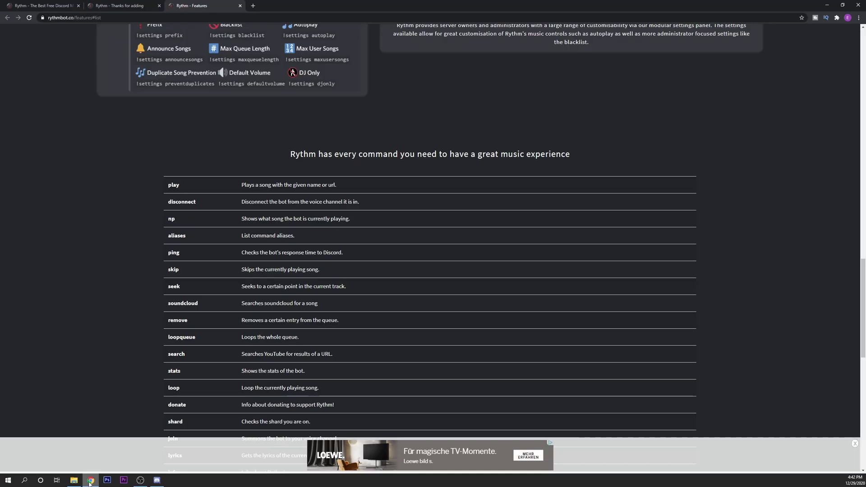
click(251, 6)
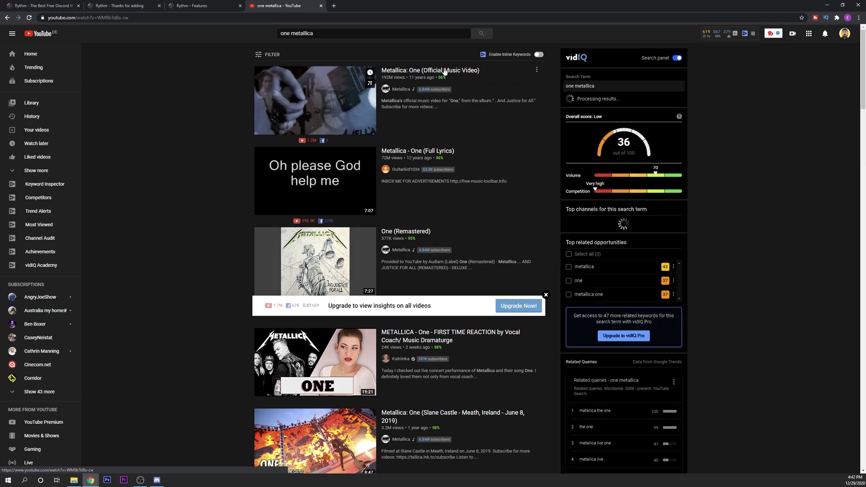
click(311, 104)
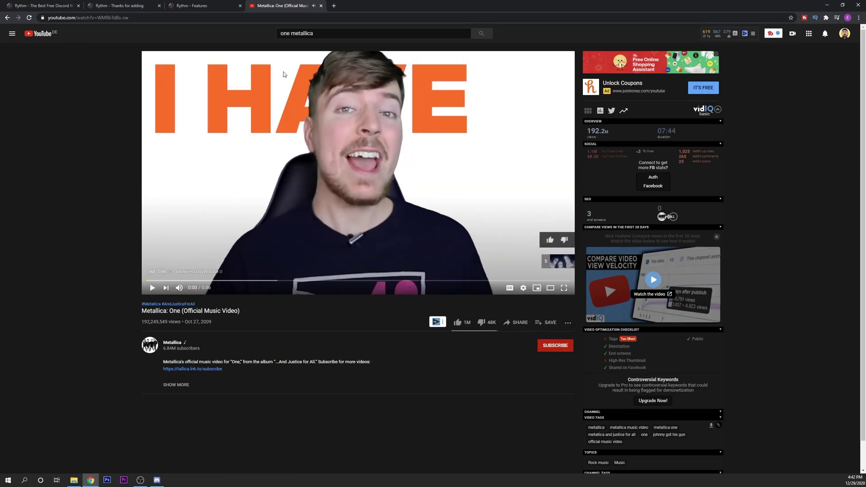
Copy the web address of the Metallica music video
click(76, 17)
key(ctrl+c)
right_click(198, 26)
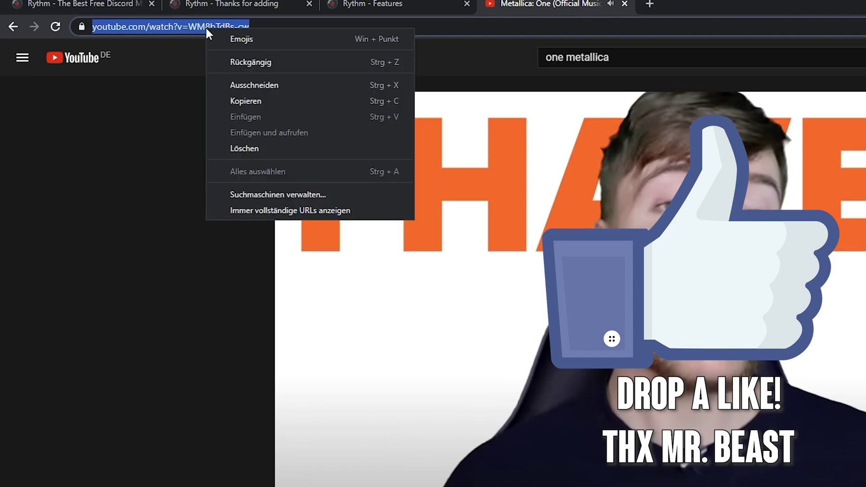
click(314, 102)
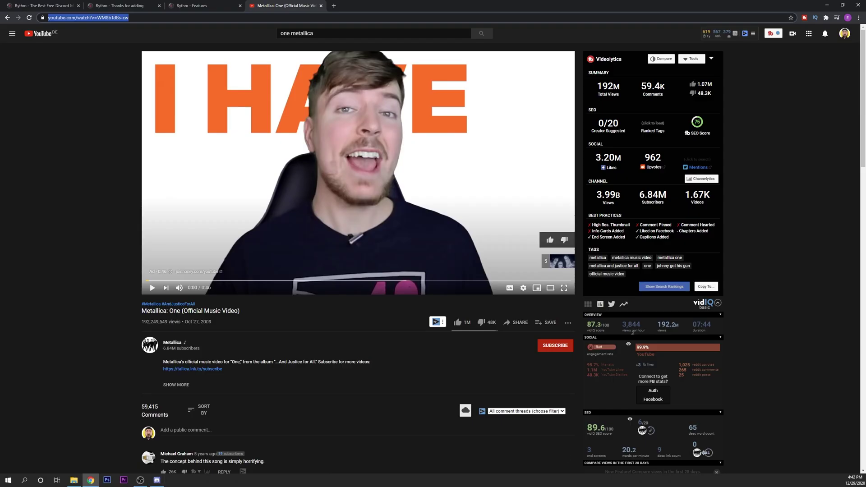
Switch to Discord and send !play followed by the copied Metallica video link in the general text channel
click(157, 479)
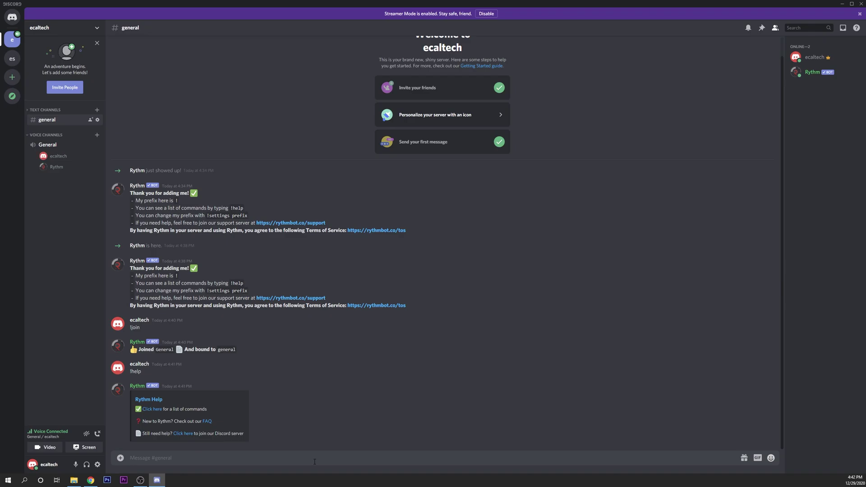
text(!play)
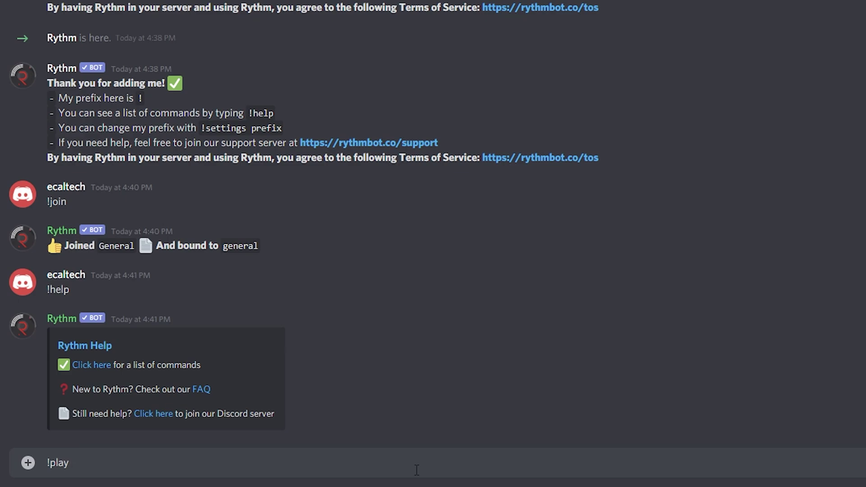
right_click(249, 461)
click(338, 455)
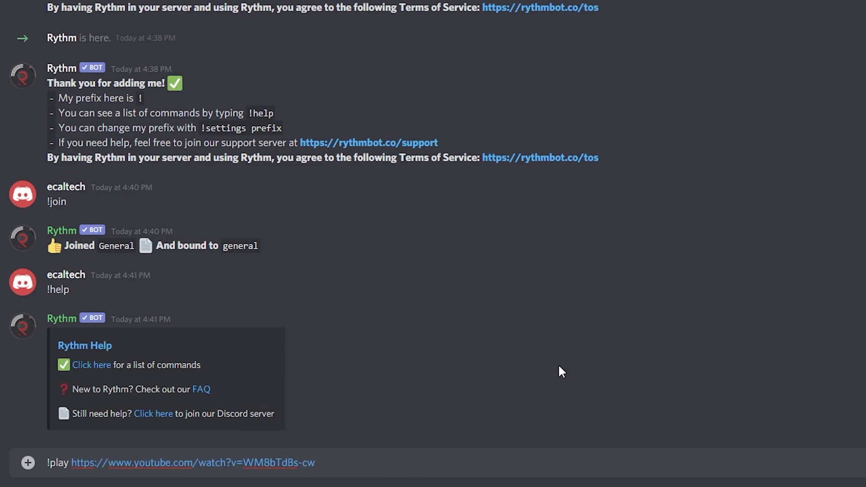
key(Return)
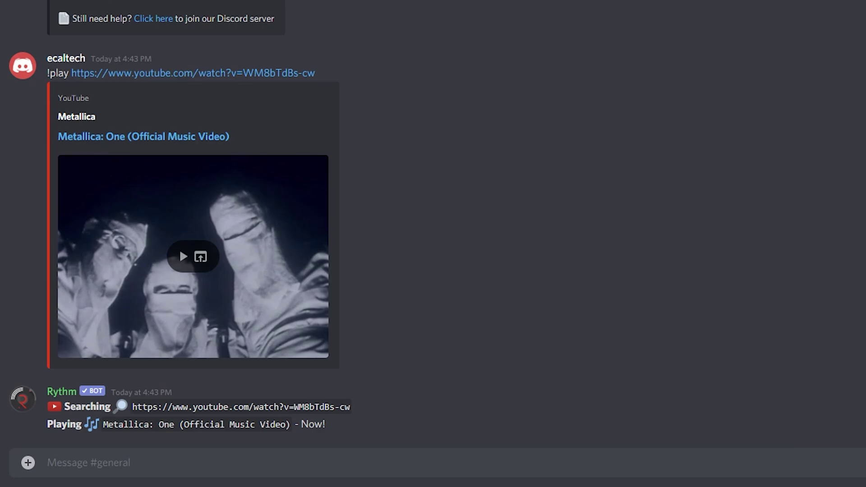
Adjust the user volume of the Rythm bot in the General voice channel very slightly upward
right_click(66, 48)
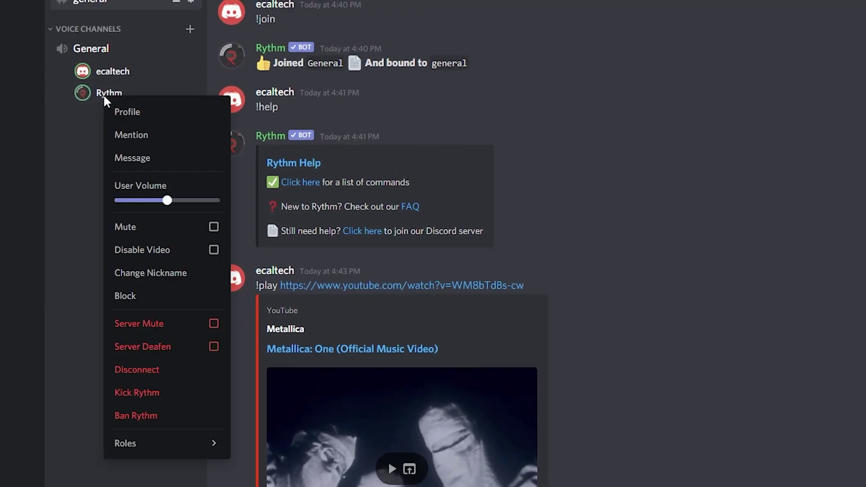
mouse_move(167, 199)
mouse_down()
mouse_move(152, 200)
mouse_move(168, 200)
mouse_up()
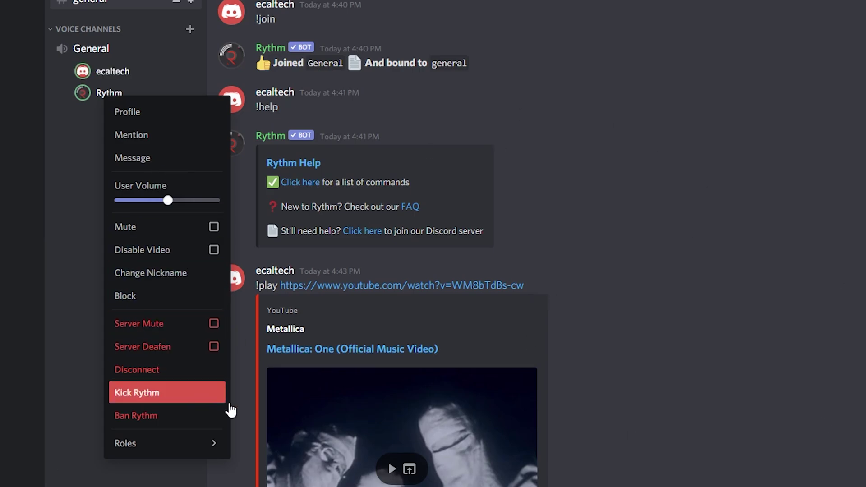
key(Escape)
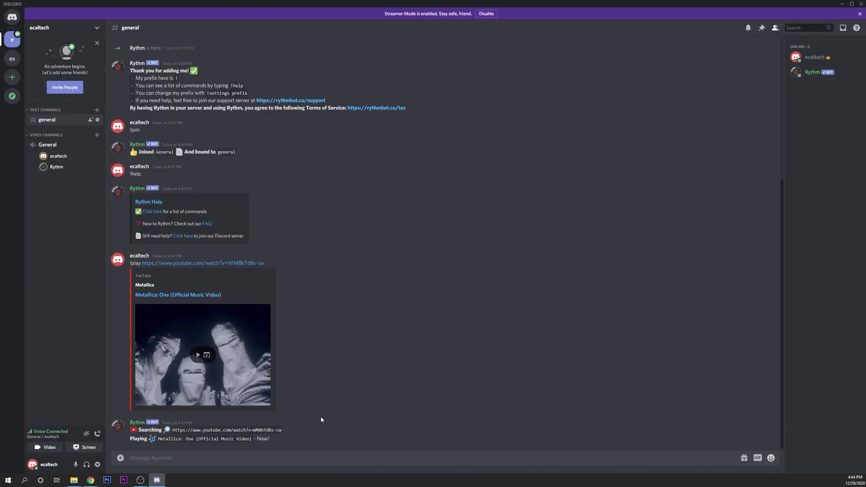
Pause the song by sending !pause in the general text channel
text(!)
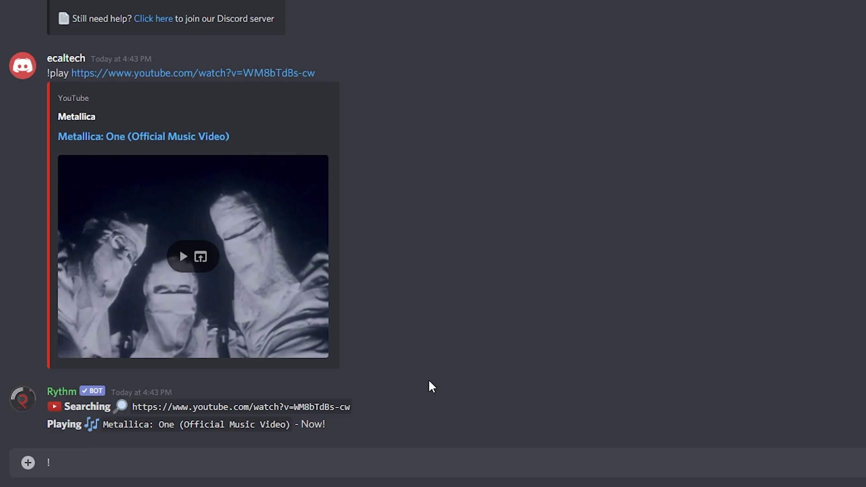
text(pause)
key(Return)
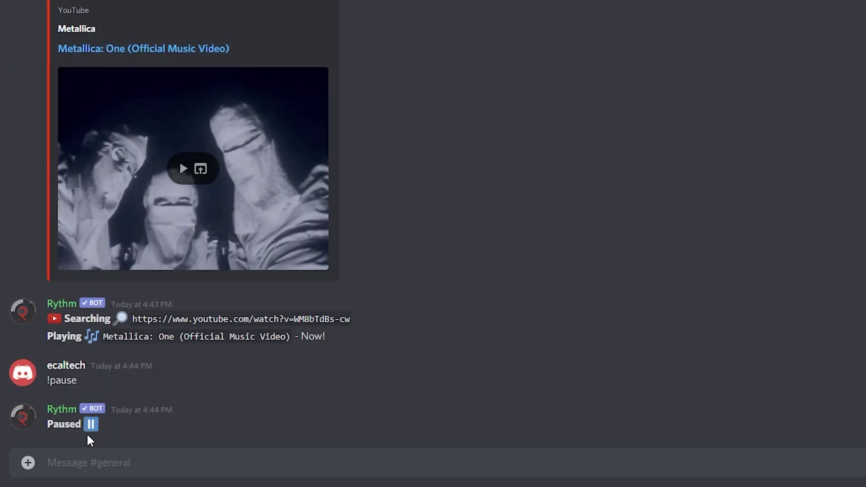